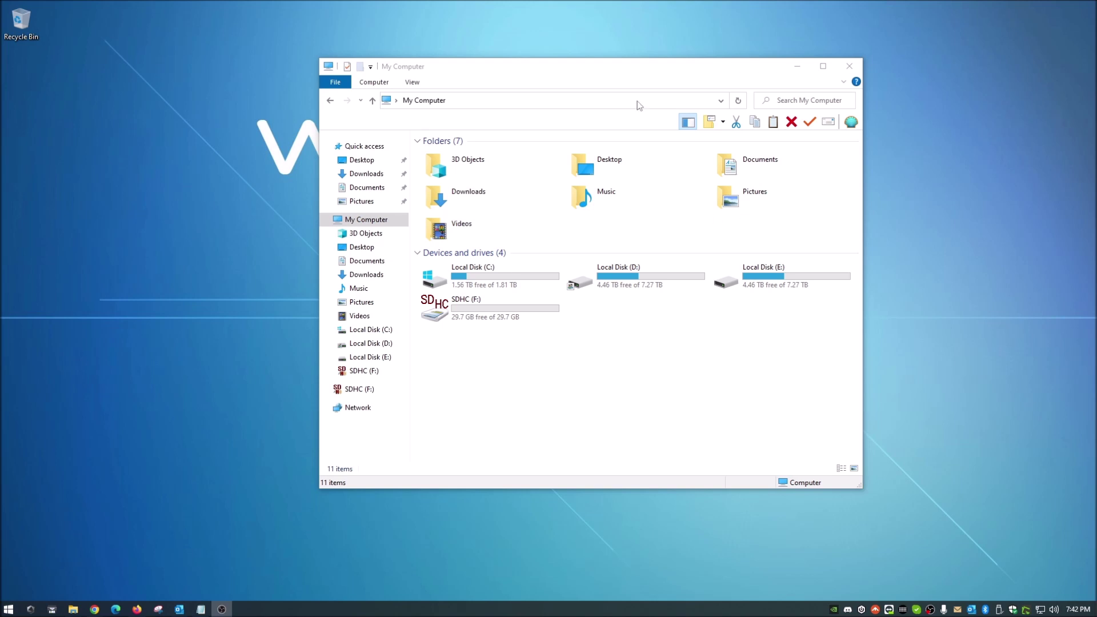
- Start a new desktop shortcut targeting %windir%\System32\rundll32.exe shell32.dll,Control_RunDLL hotplug.dll
drag(599, 73, 539, 83)
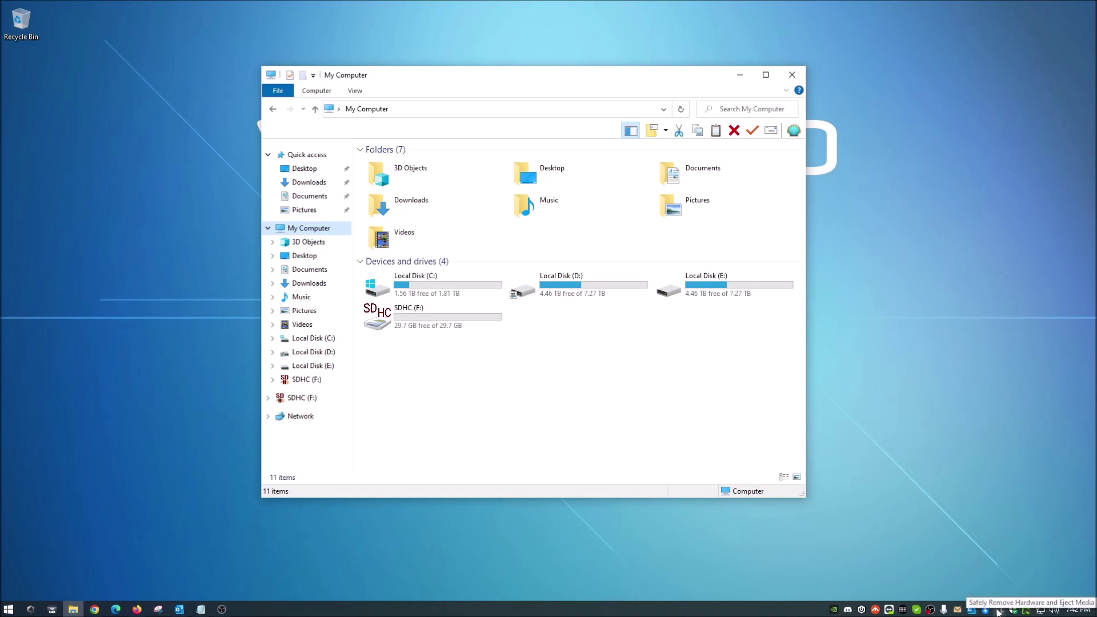
click(962, 230)
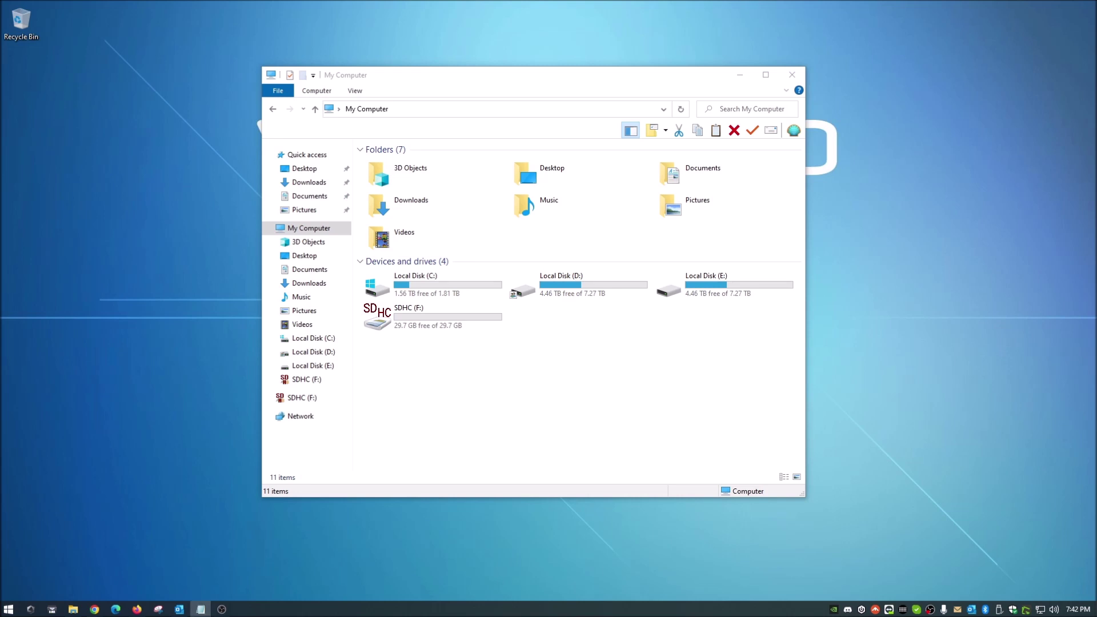
right_click(149, 109)
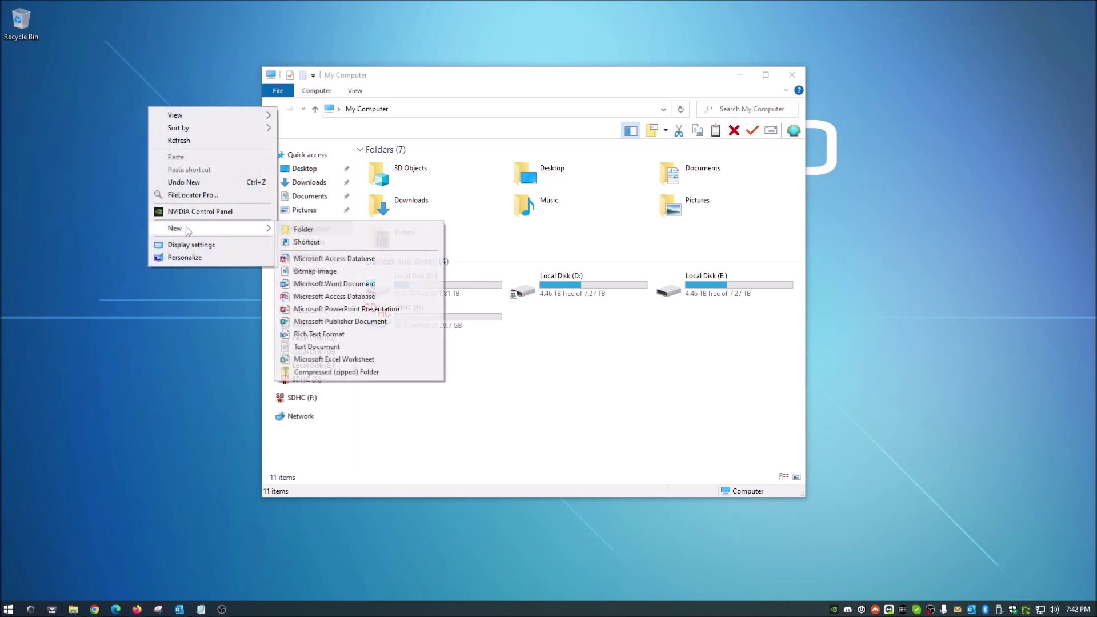
mouse_move(188, 231)
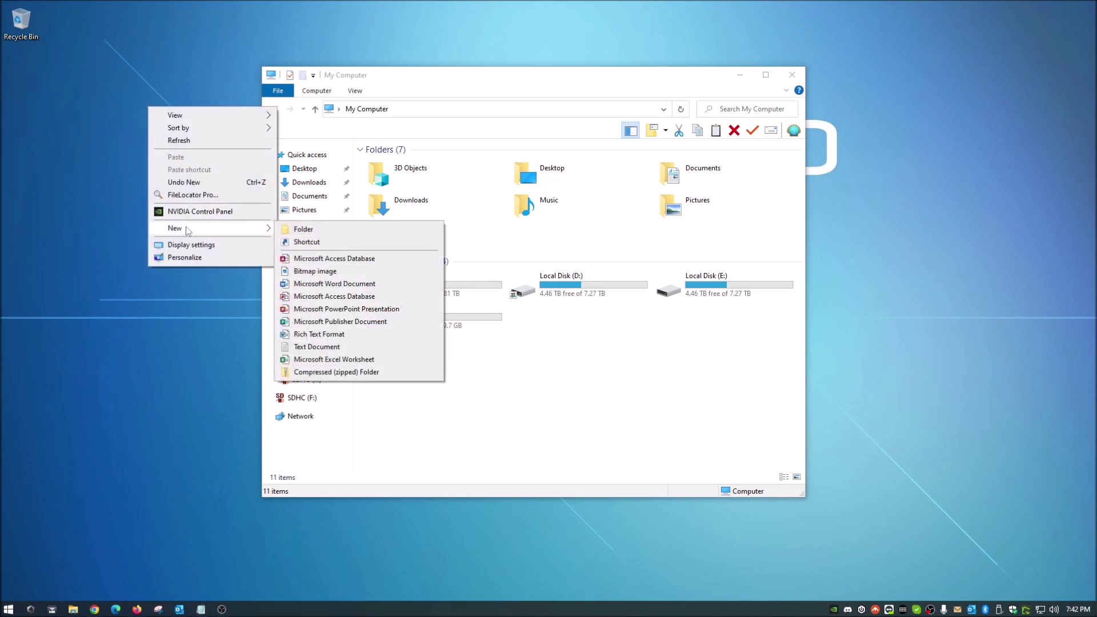
click(307, 243)
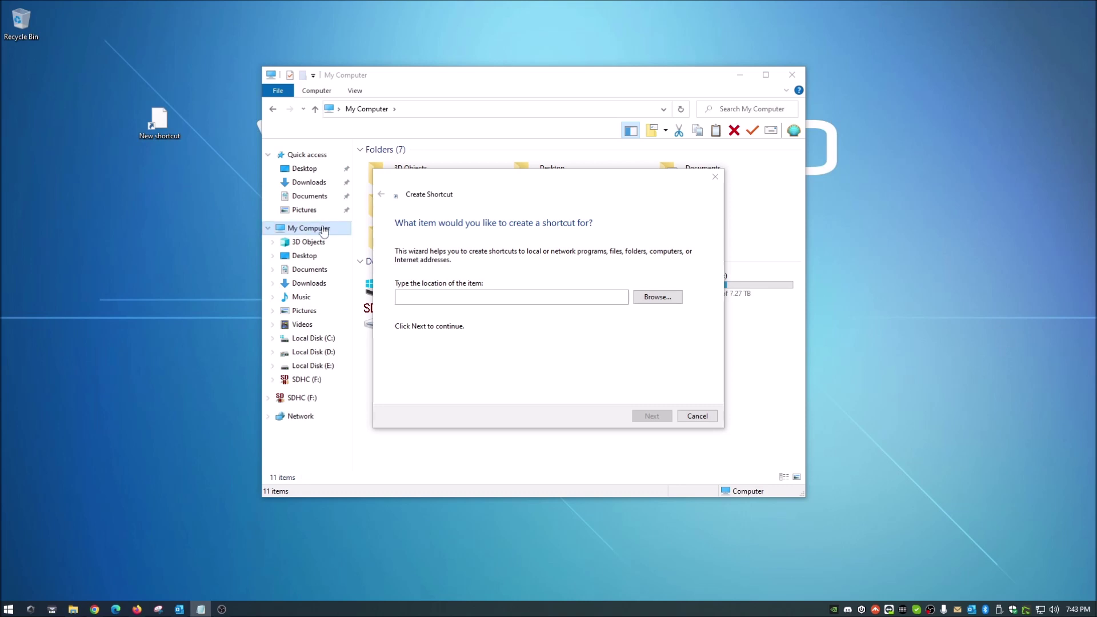
click(444, 299)
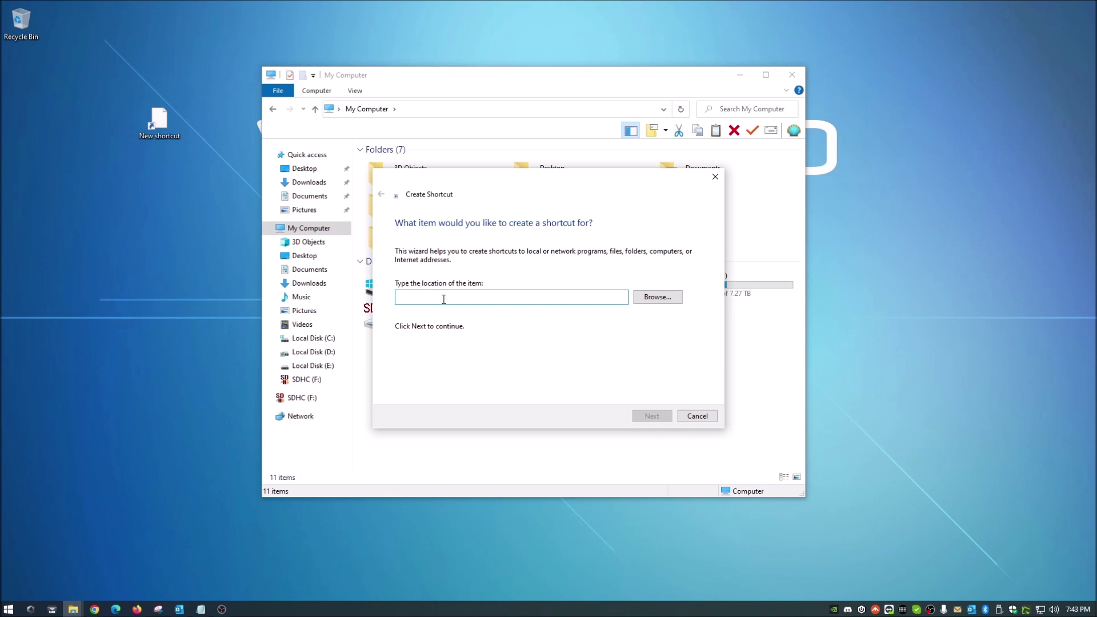
text(%windir%\System32\rundll32.exe shell32.dll,Control_RunDLL hotplug.dll)
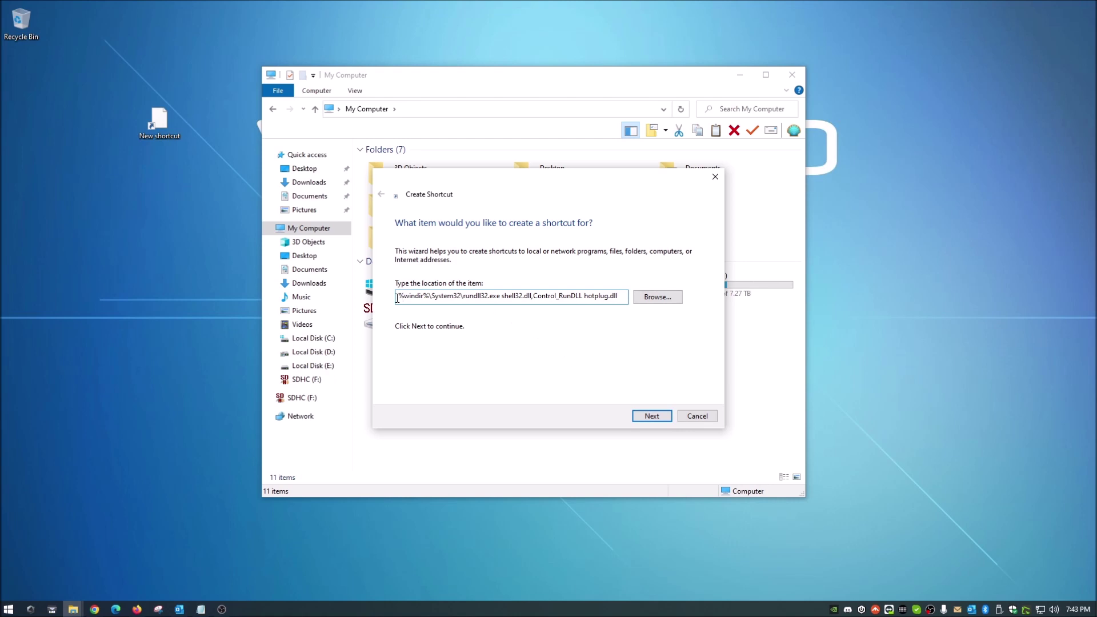
- Name the shortcut 'Safely Remove Hardware (USB)' and finish the wizard
click(657, 417)
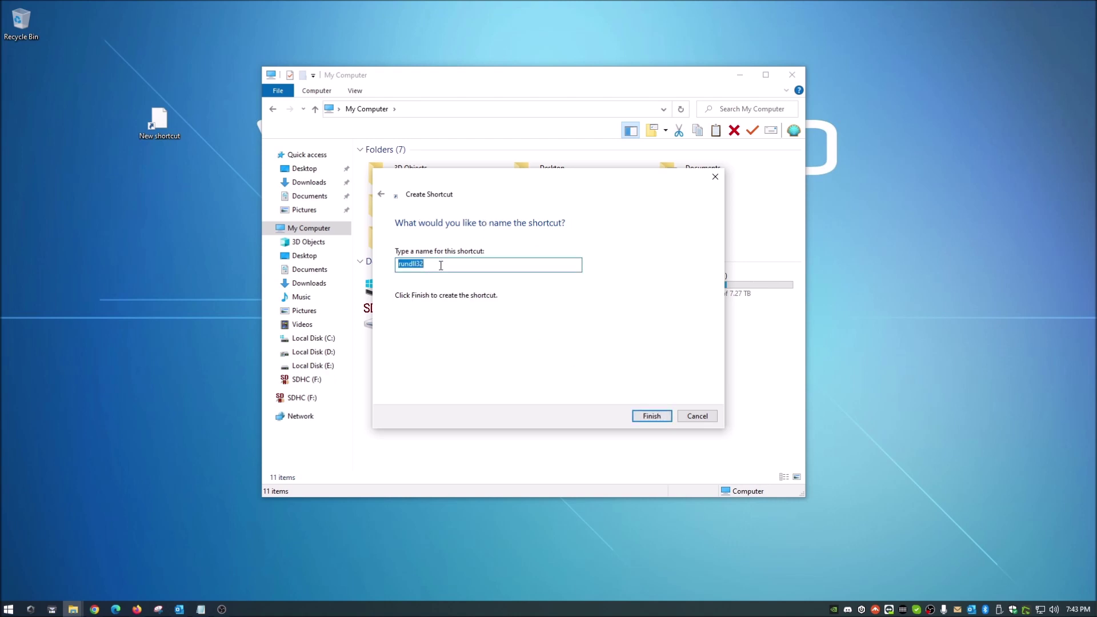
double_click(462, 265)
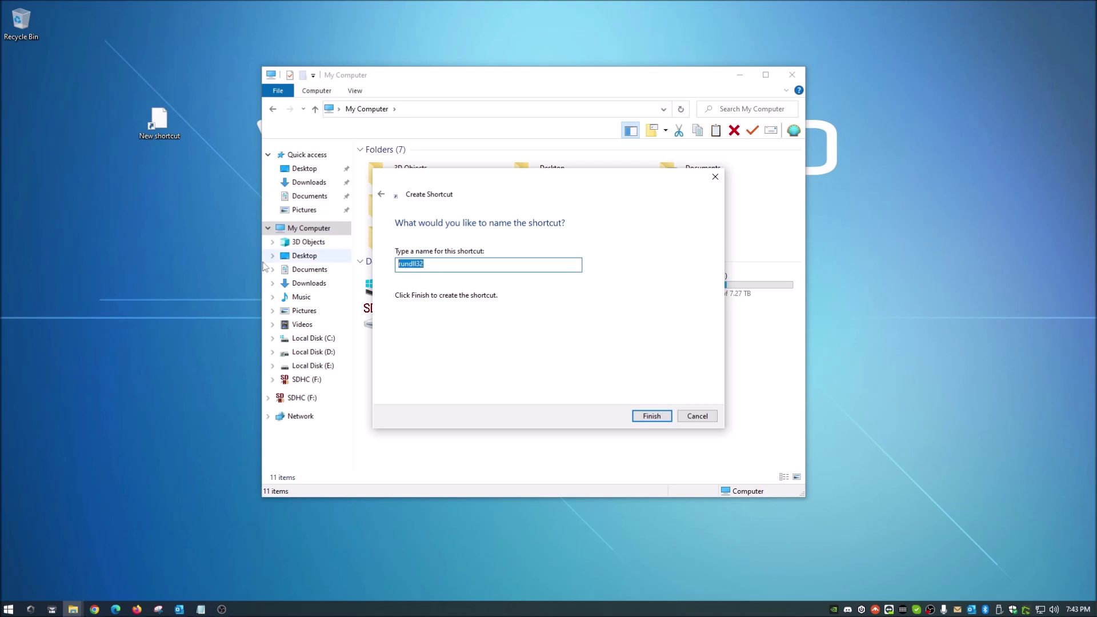
text(Safely Remove Hardware (USB))
key(Return)
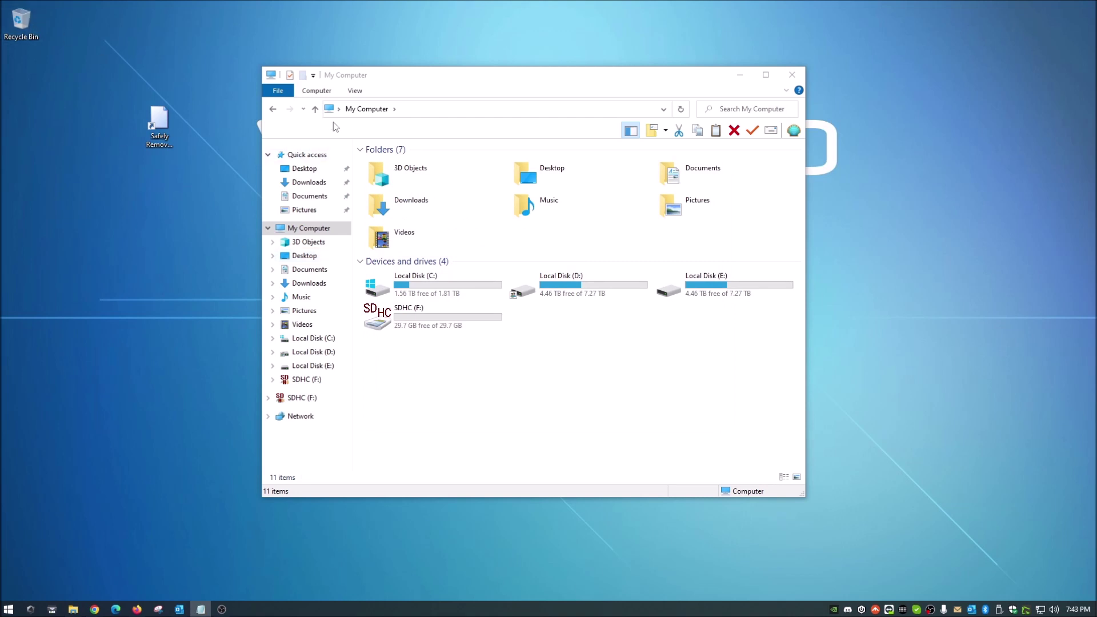
- Move the Explorer window aside and drag the new shortcut beneath the Recycle Bin
drag(437, 85, 648, 66)
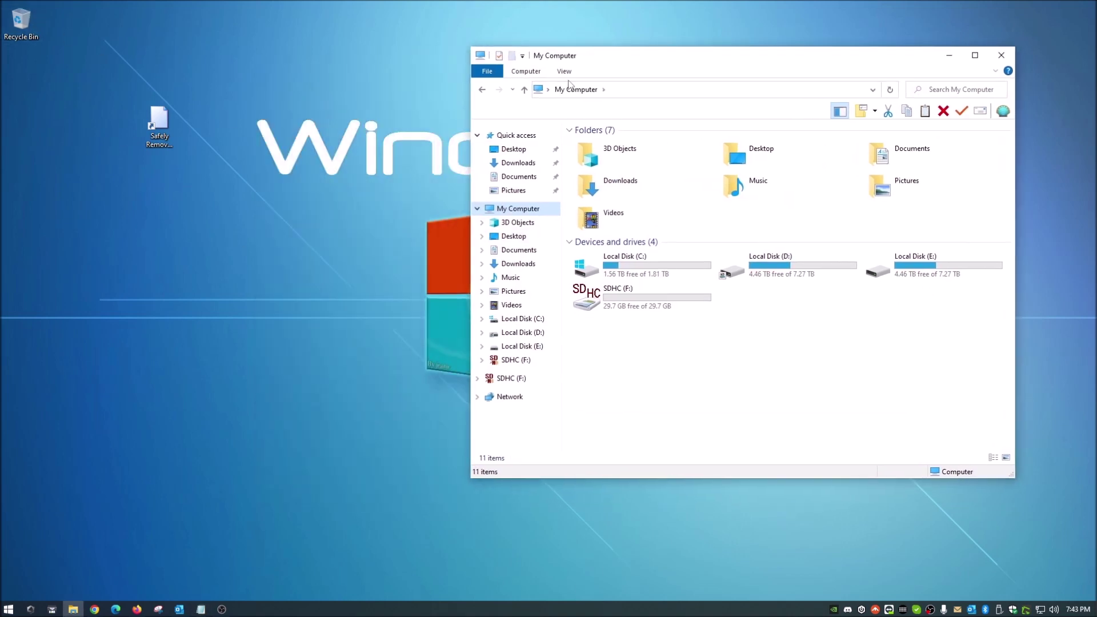
click(156, 126)
drag(154, 127, 32, 105)
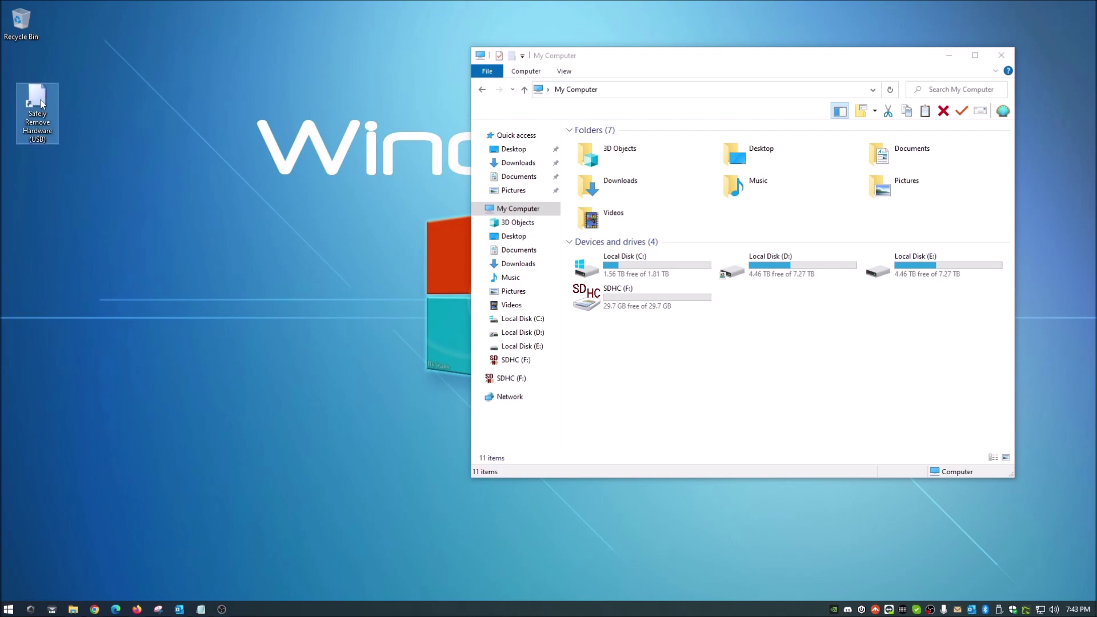
click(623, 307)
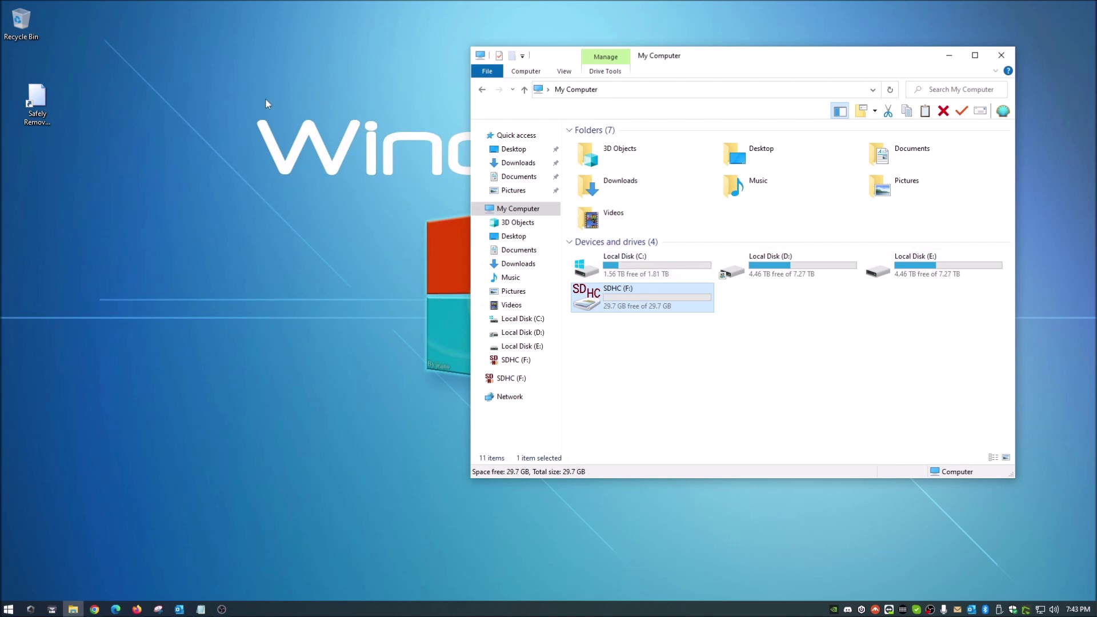
click(44, 88)
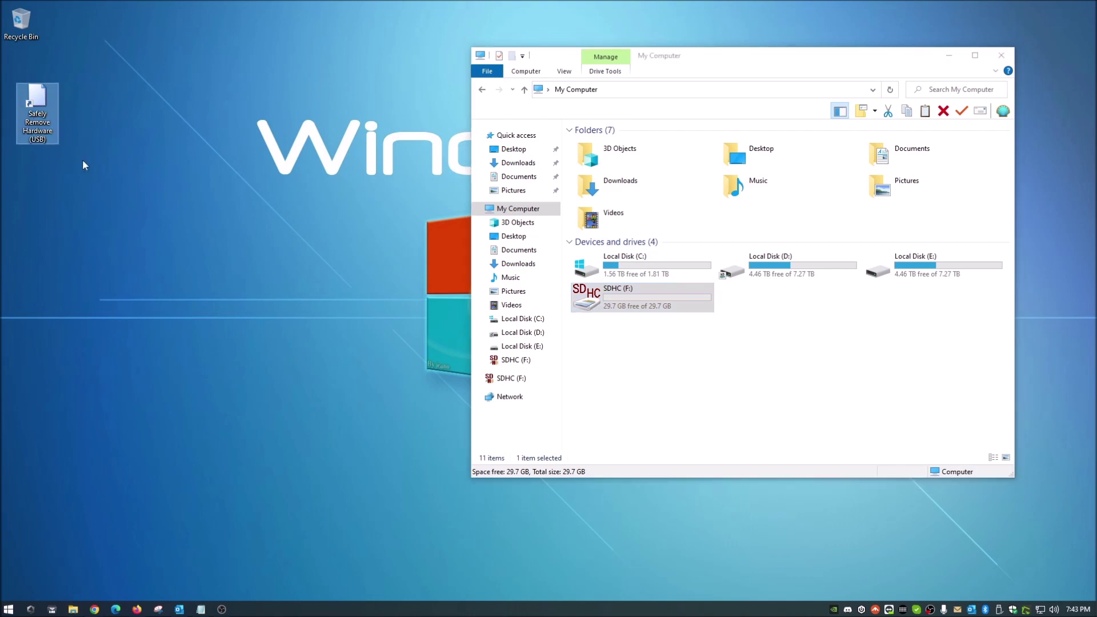
- Open the shortcut's Change Icon dialog and clear the icon source file path
right_click(39, 99)
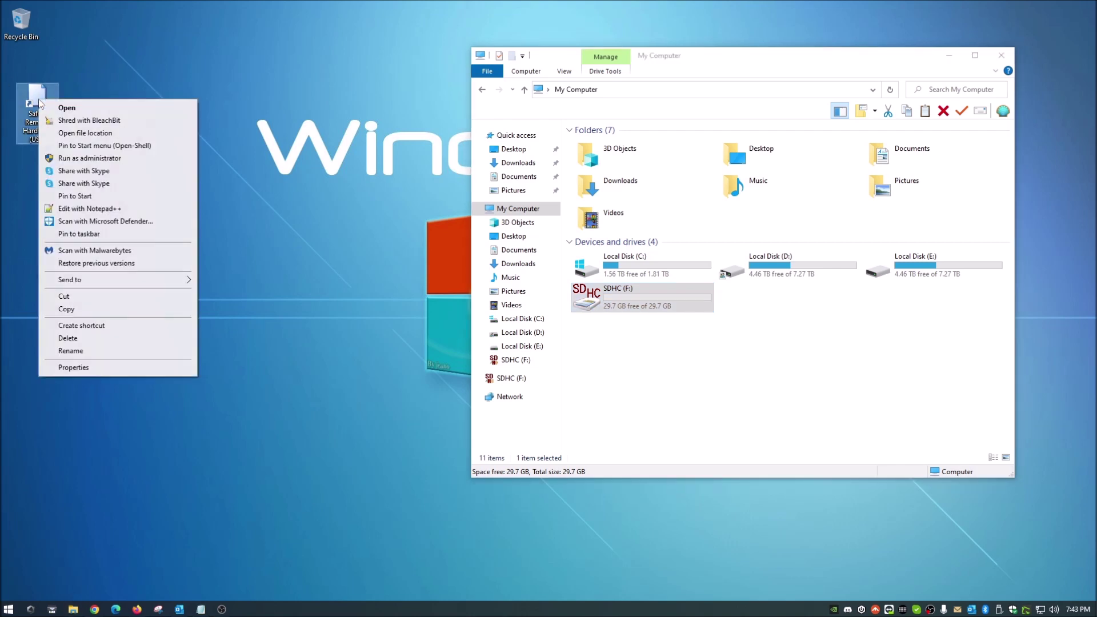
click(74, 368)
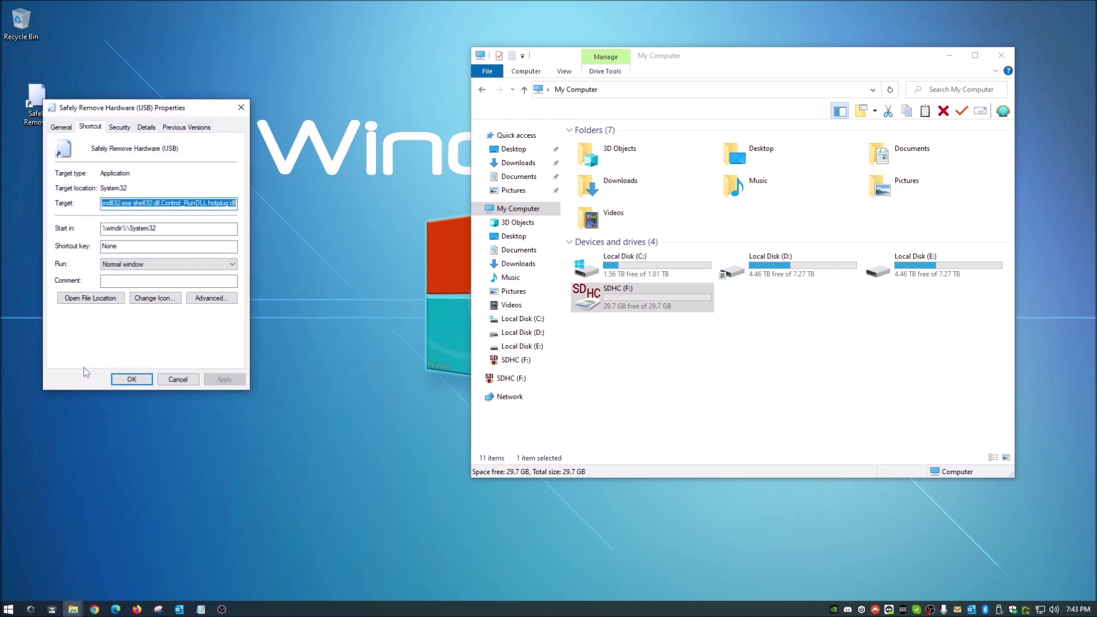
click(151, 300)
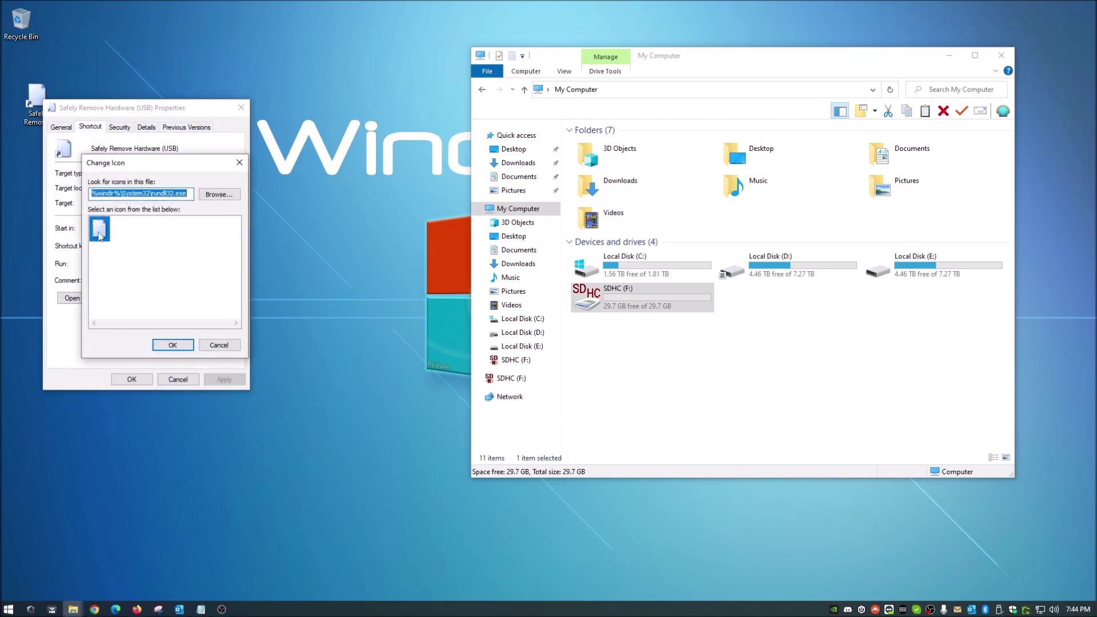
click(120, 195)
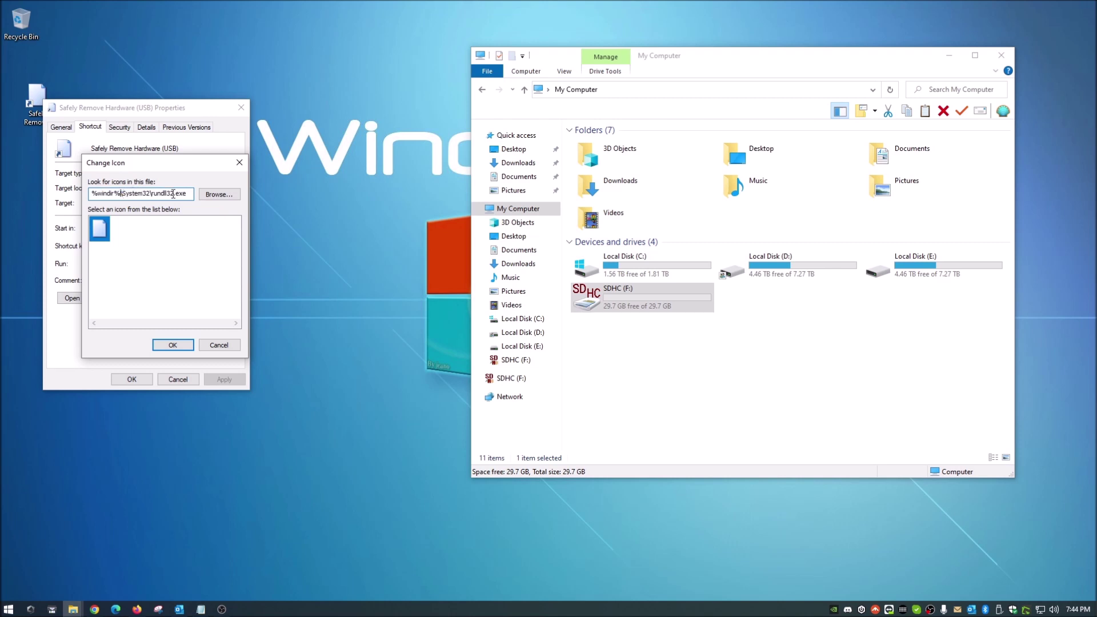
key(ctrl+a)
key(BackSpace)
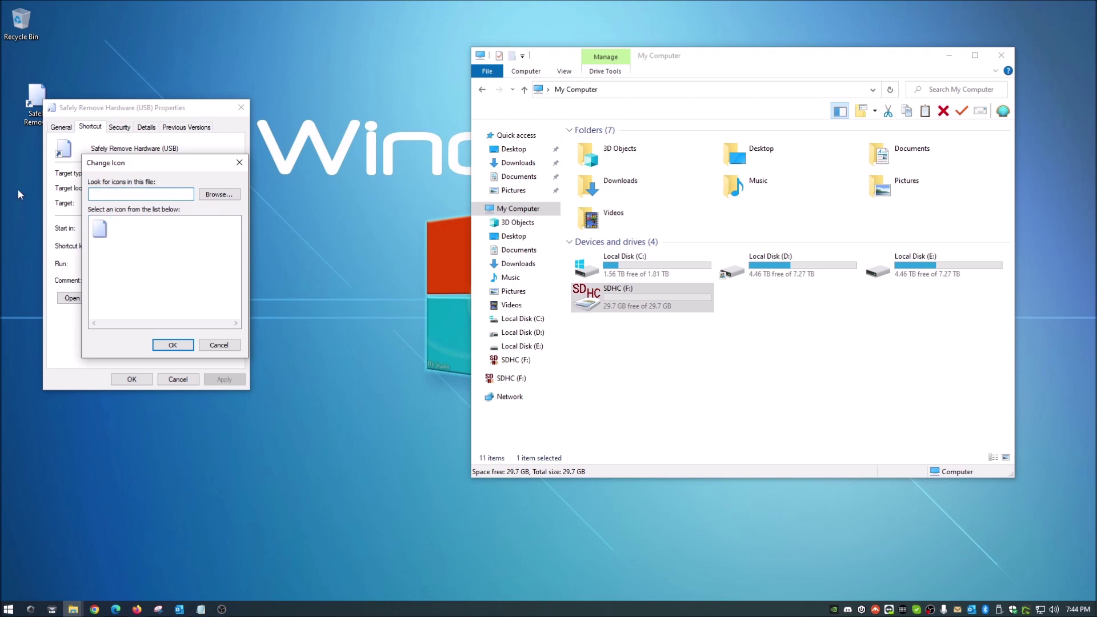
key(alt+Tab)
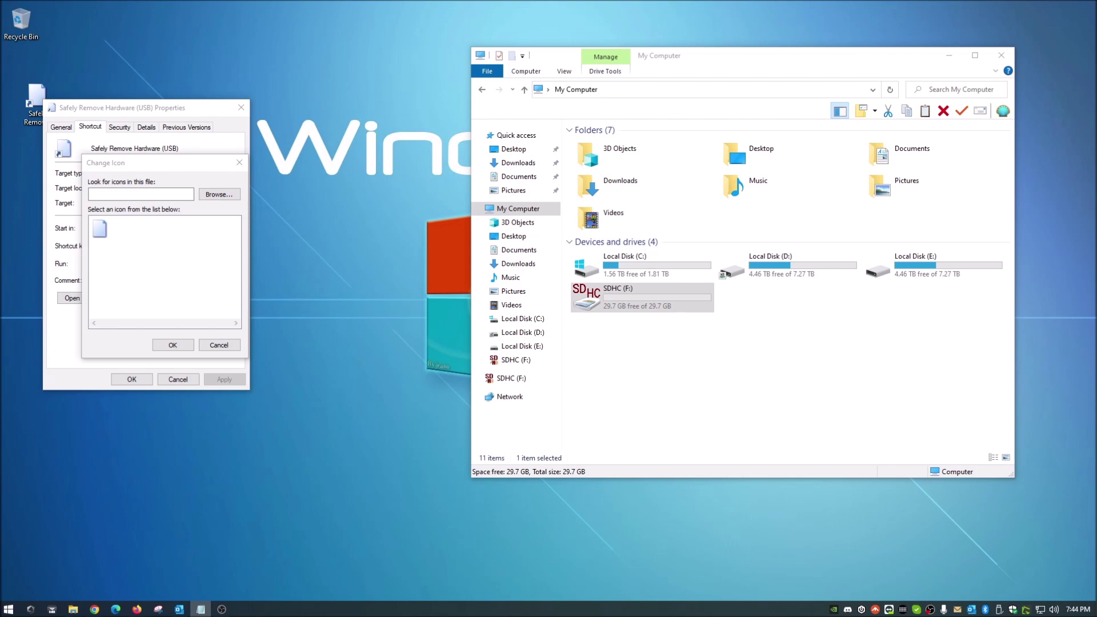
- Load C:\Windows\System32\imageres.dll, choose the shield icon, and apply it to the shortcut
click(130, 193)
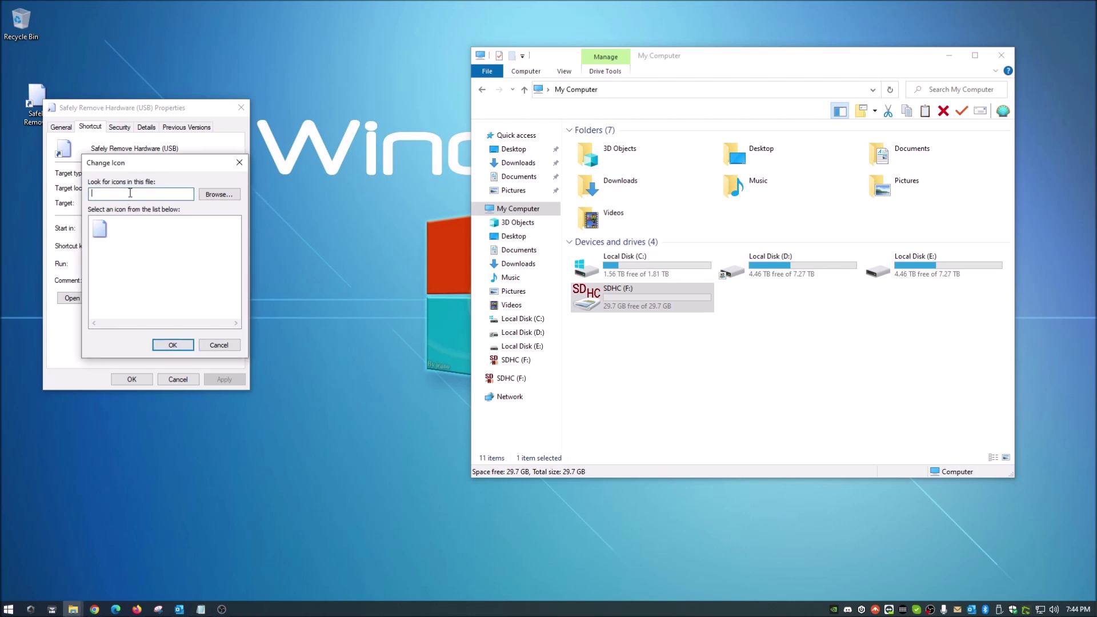
text(C:\Windows\System32\imageres.dll)
key(Return)
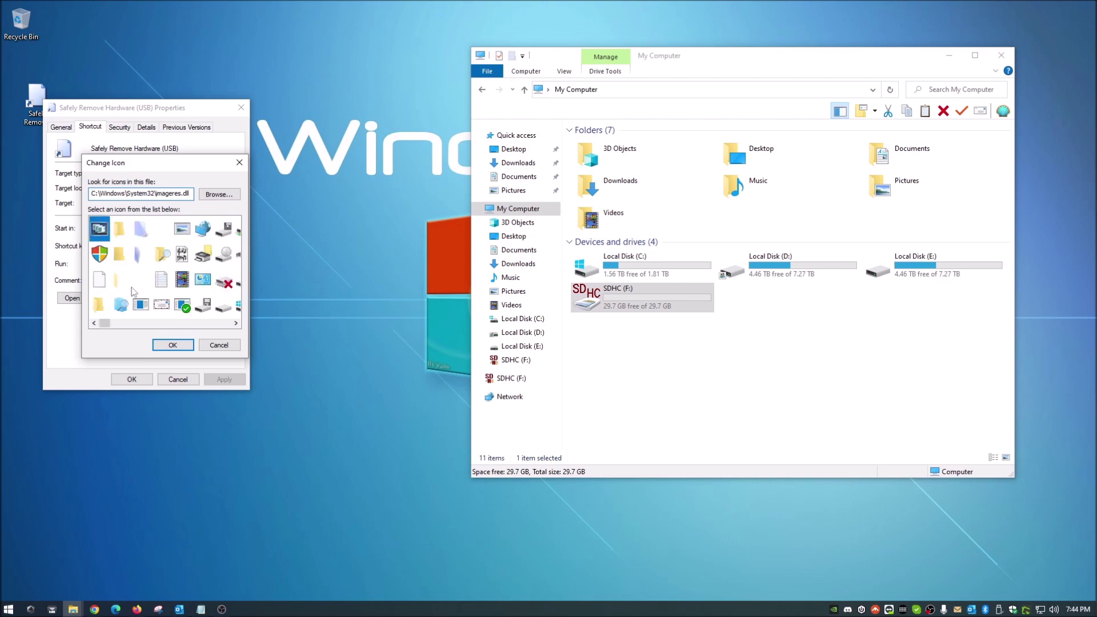
mouse_move(106, 323)
mouse_down()
mouse_move(231, 320)
mouse_move(95, 314)
mouse_up()
click(100, 256)
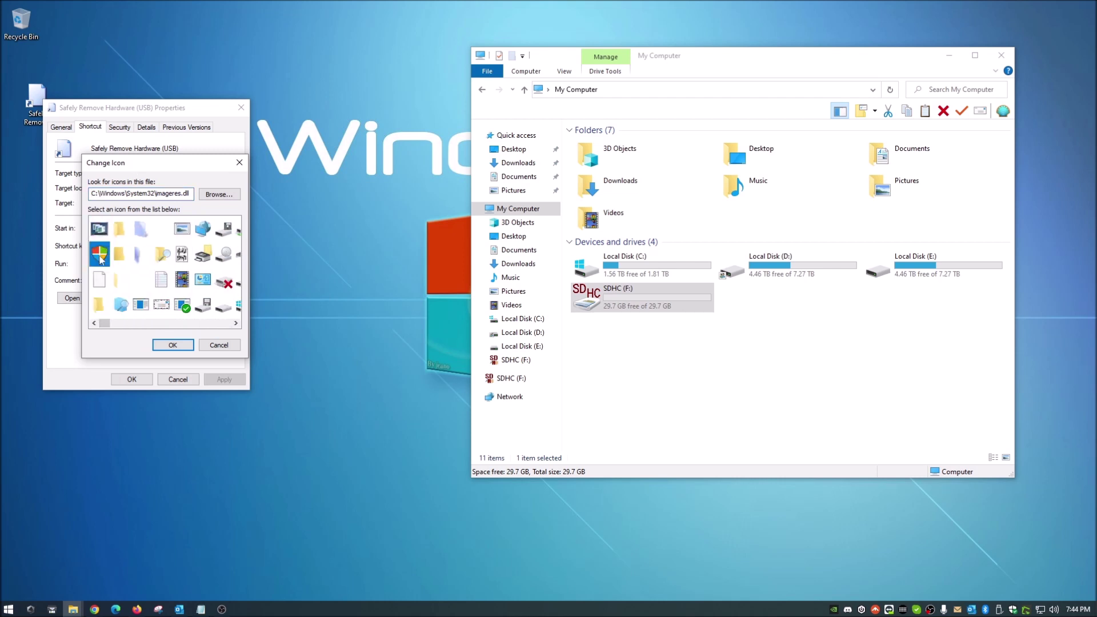
click(180, 345)
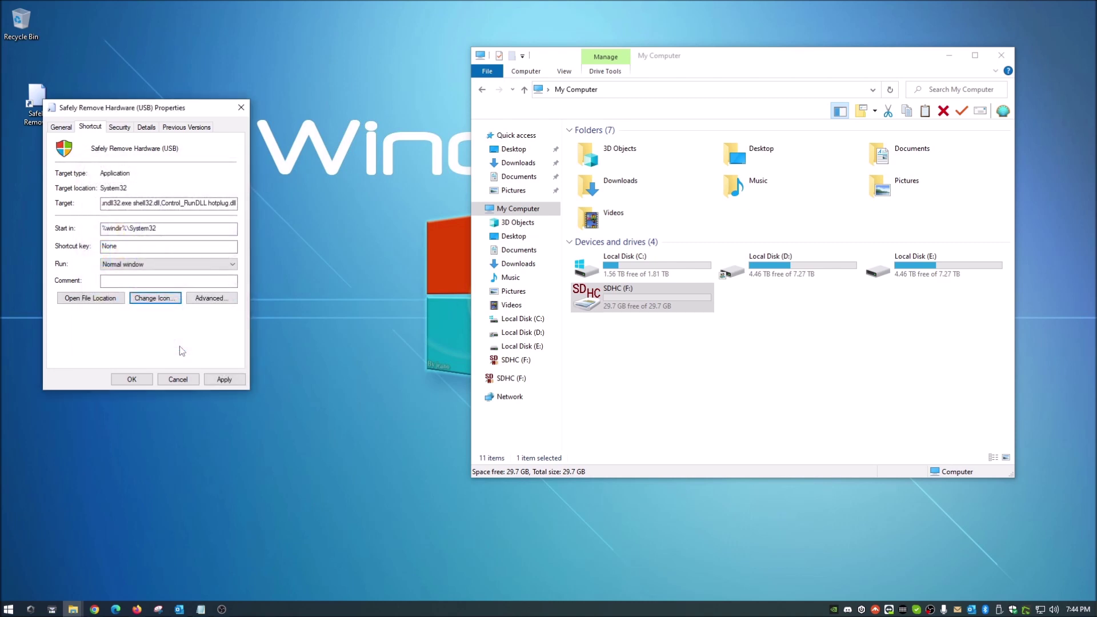
click(221, 379)
click(131, 381)
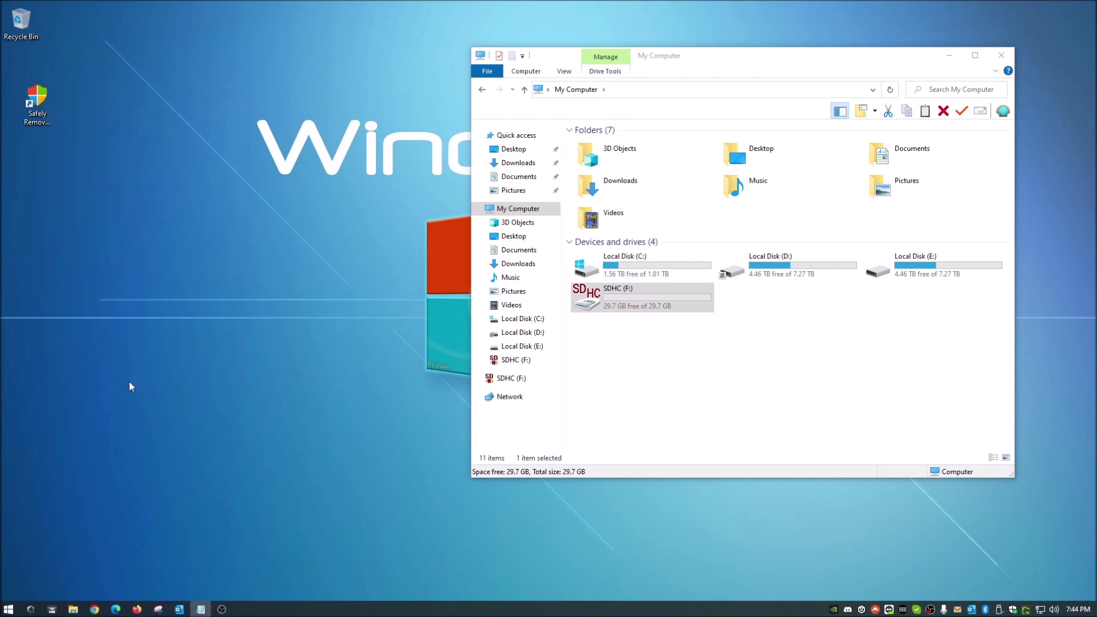
- Place the shortcut just below the Recycle Bin and move the My Computer window up-left
drag(36, 100, 57, 105)
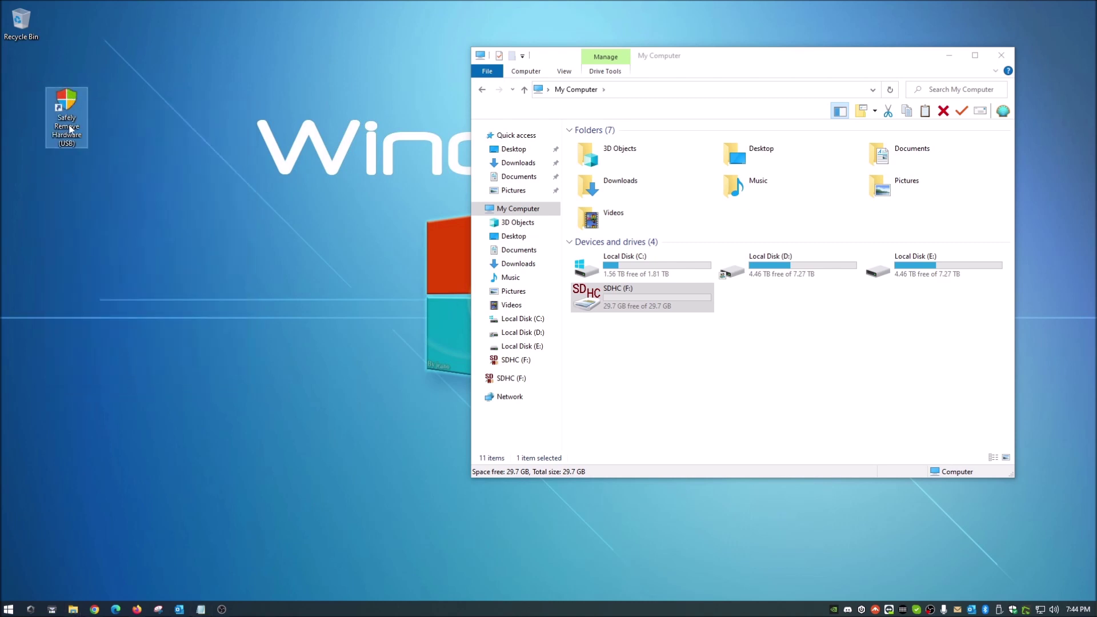
drag(67, 104, 23, 68)
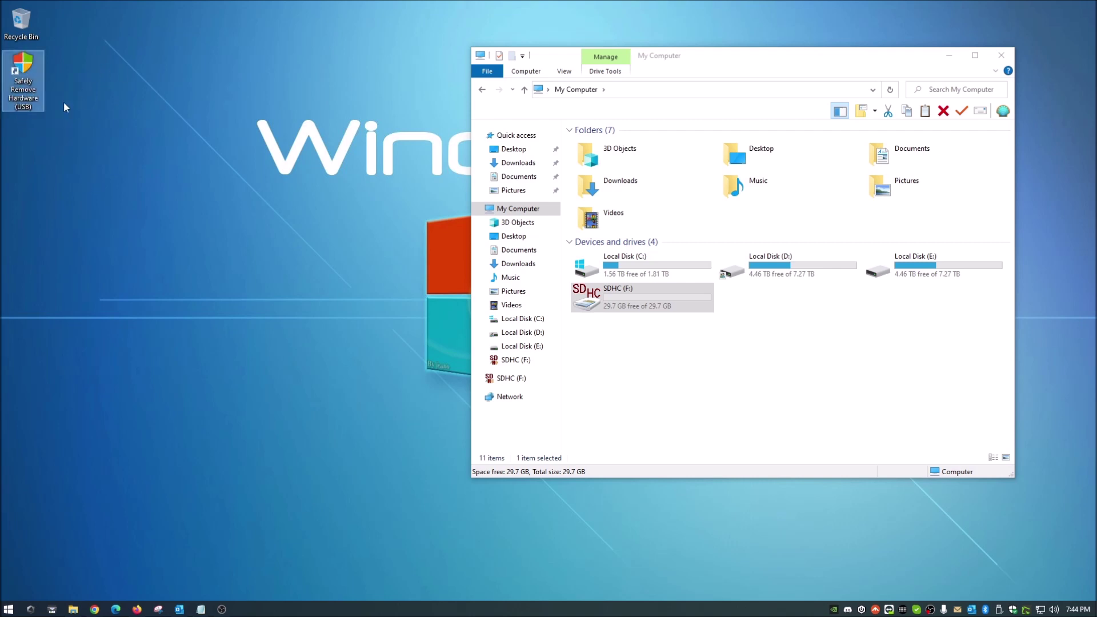
click(152, 260)
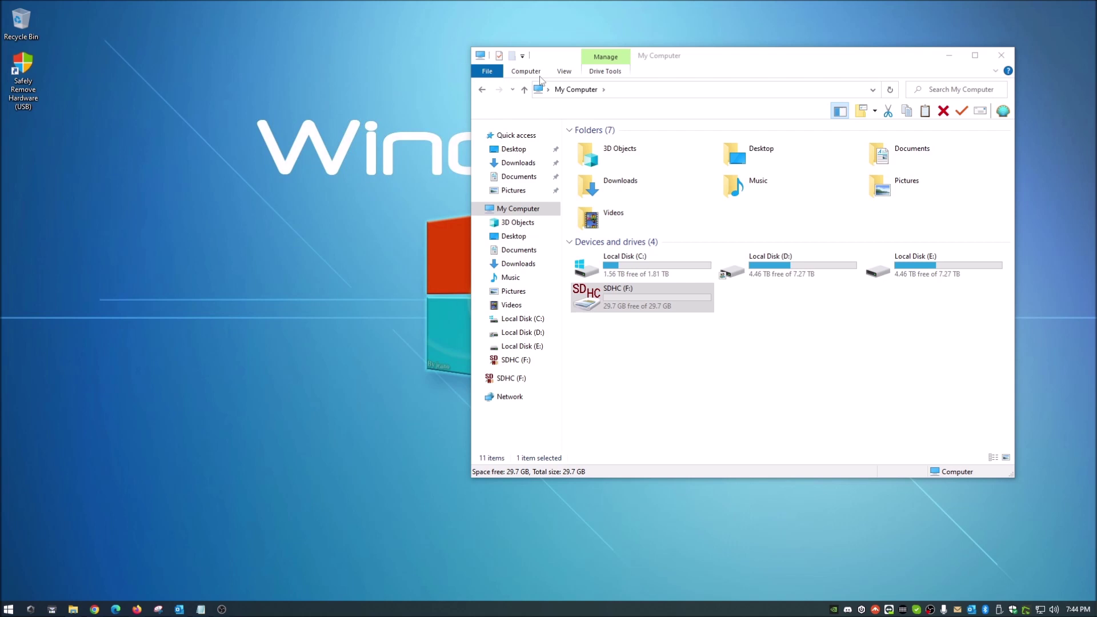
drag(733, 63, 540, 54)
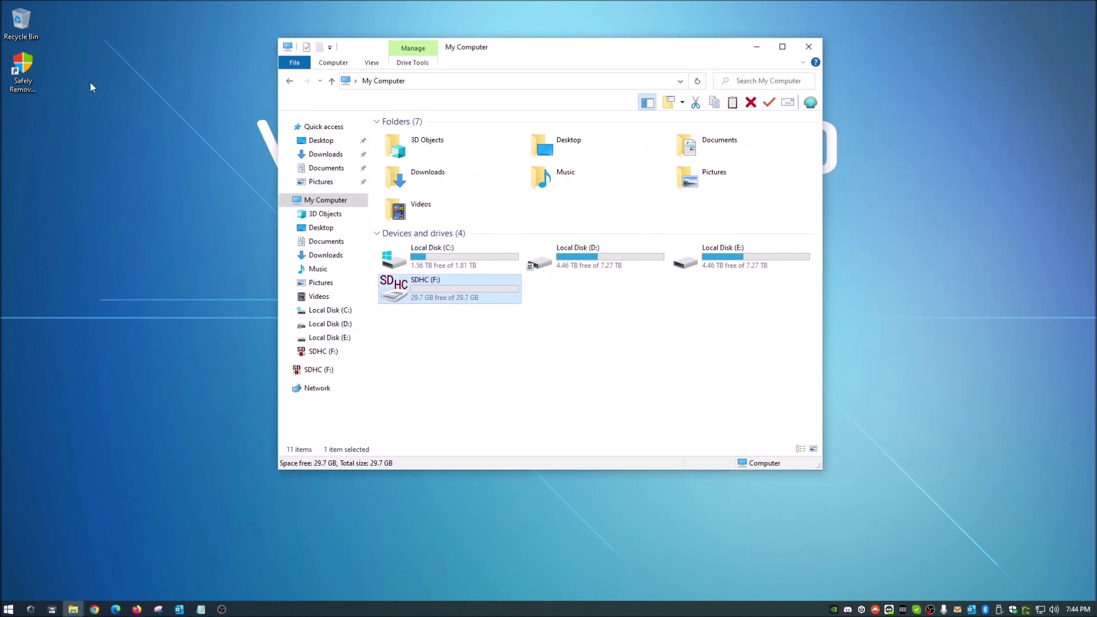
- Run the shortcut to stop the SDHC Card, ejecting Volume (F:), then close the window
double_click(23, 68)
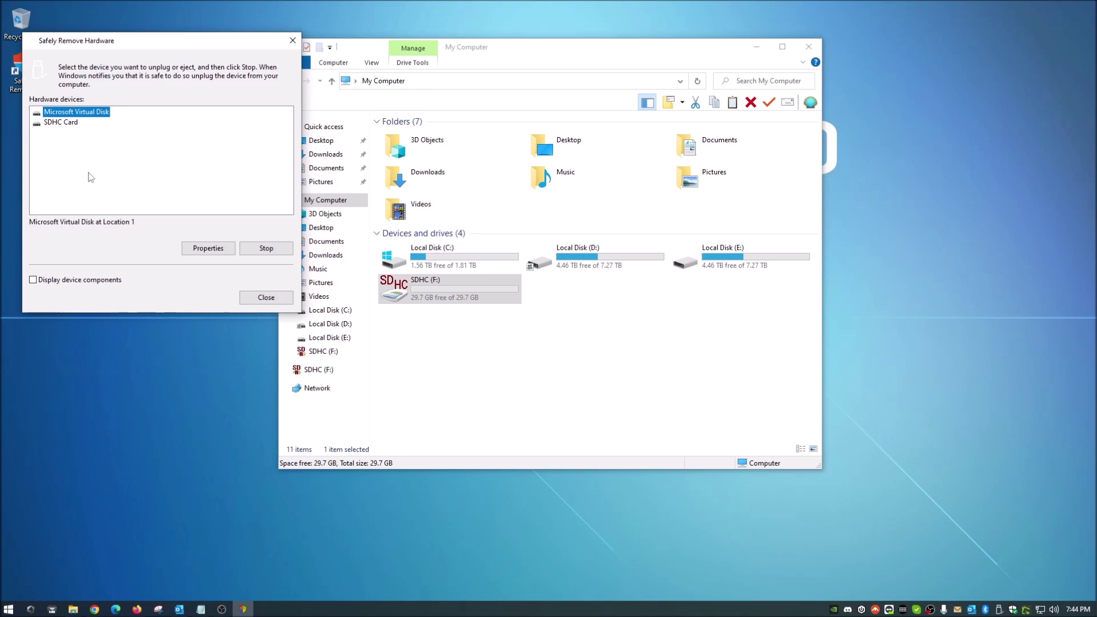
click(65, 124)
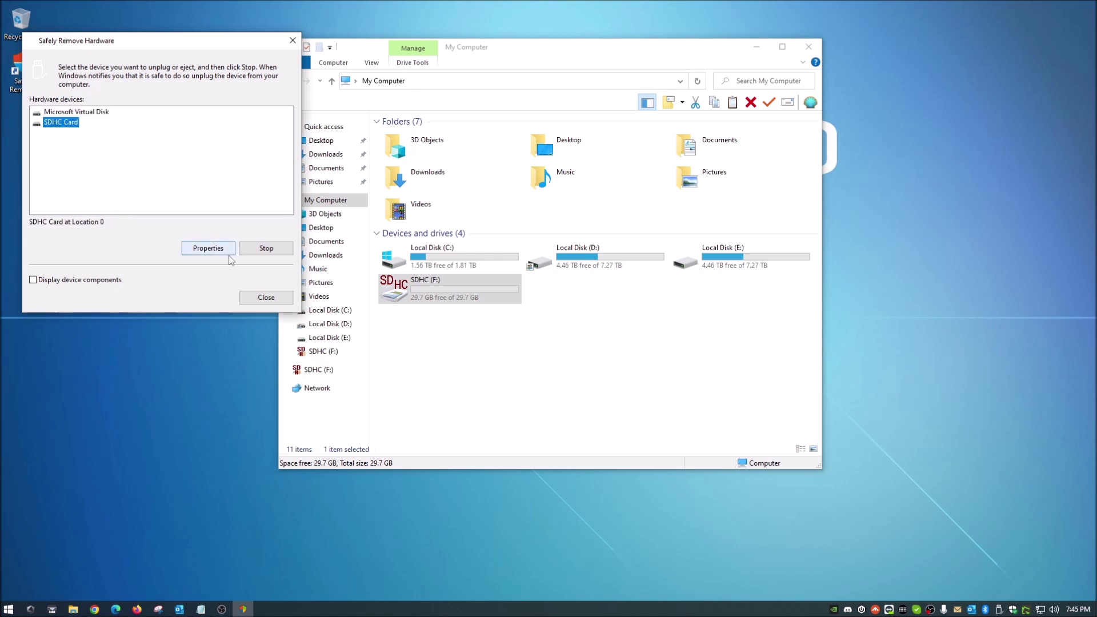
click(266, 254)
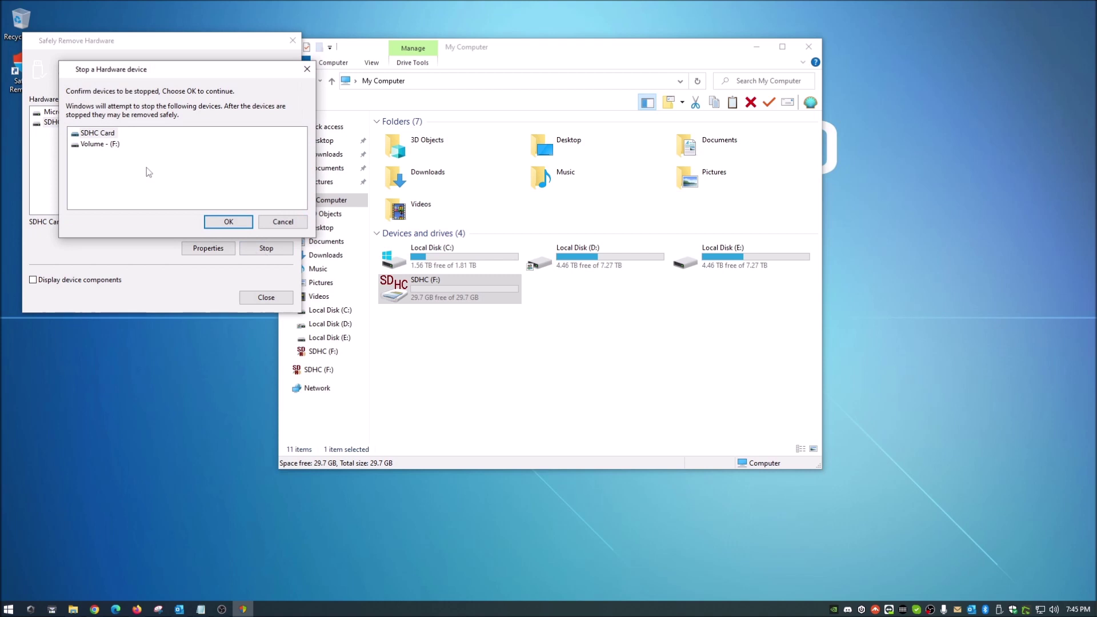
click(107, 144)
click(105, 134)
click(234, 223)
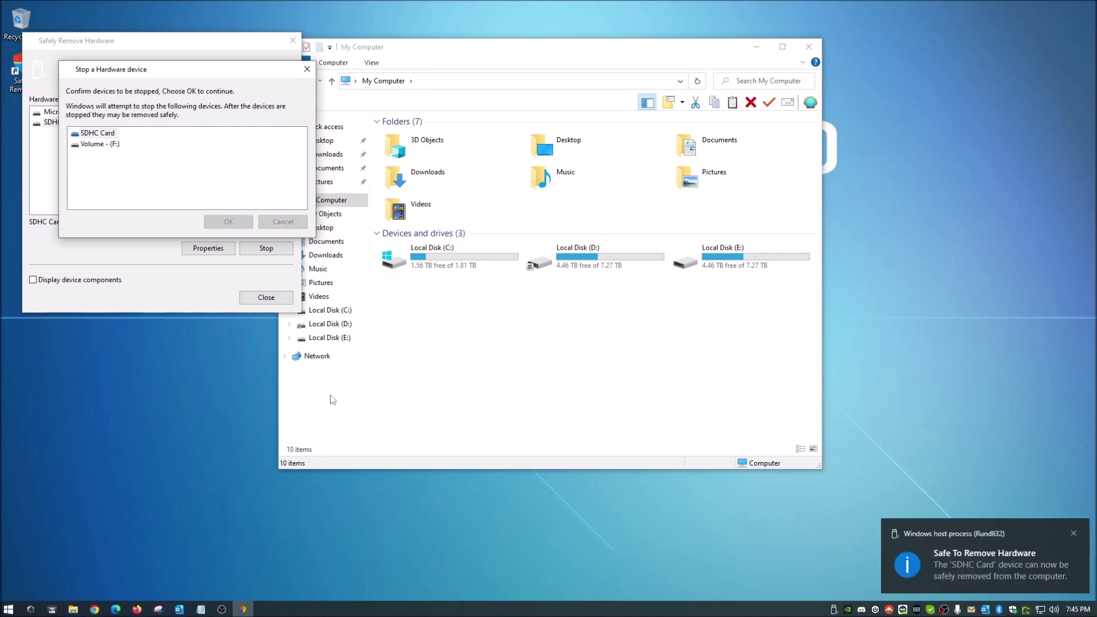
click(972, 567)
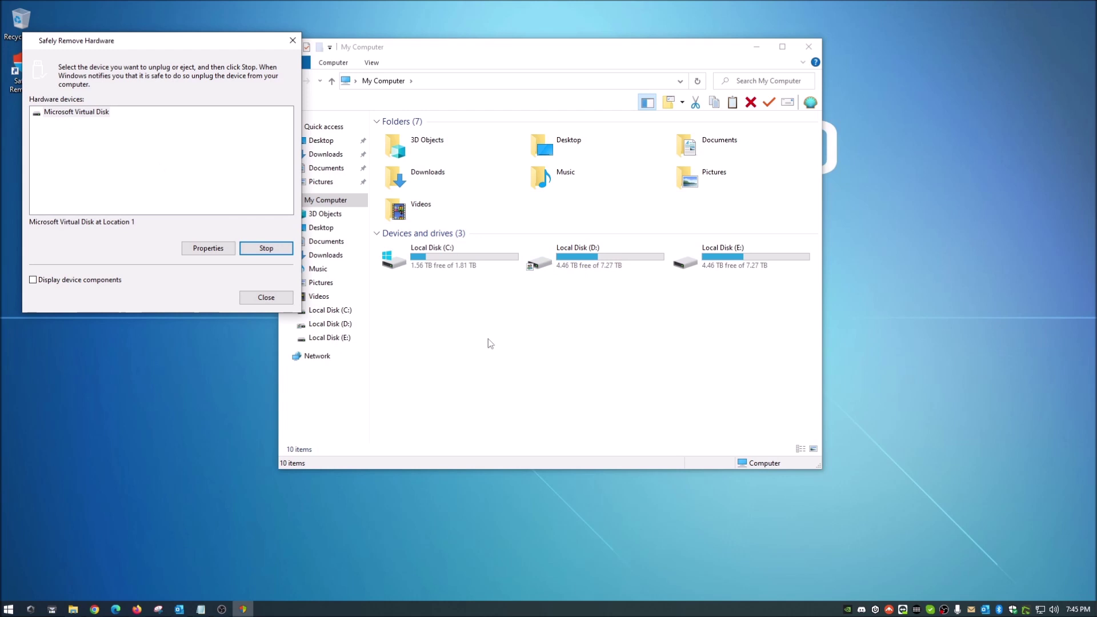
click(293, 40)
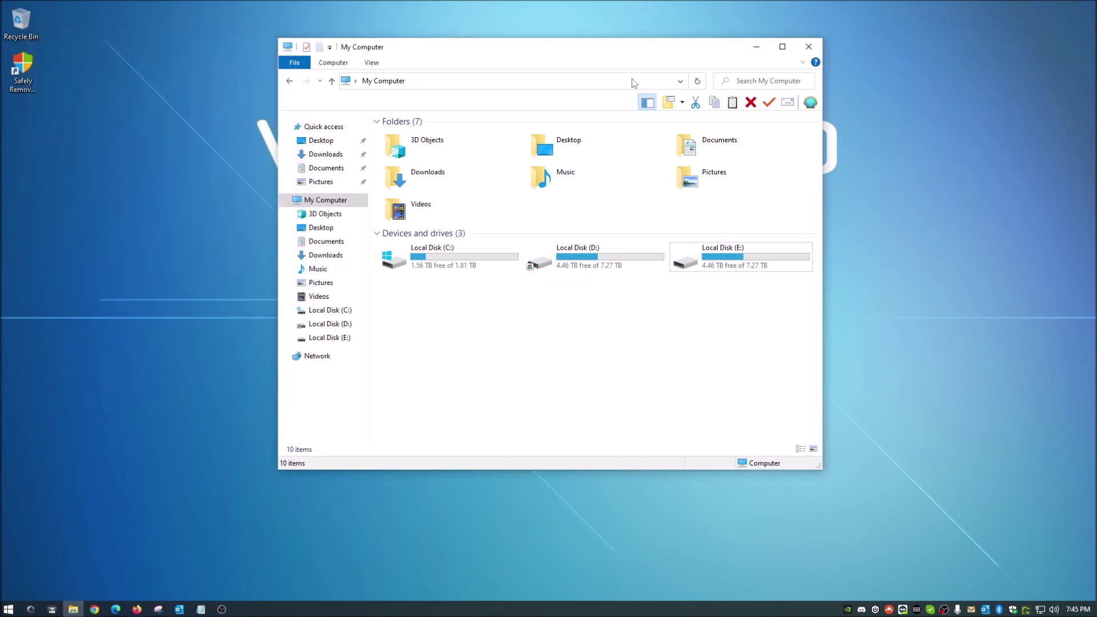
- Close the My Computer window, then select the shield shortcut and dismiss its context menu
click(809, 47)
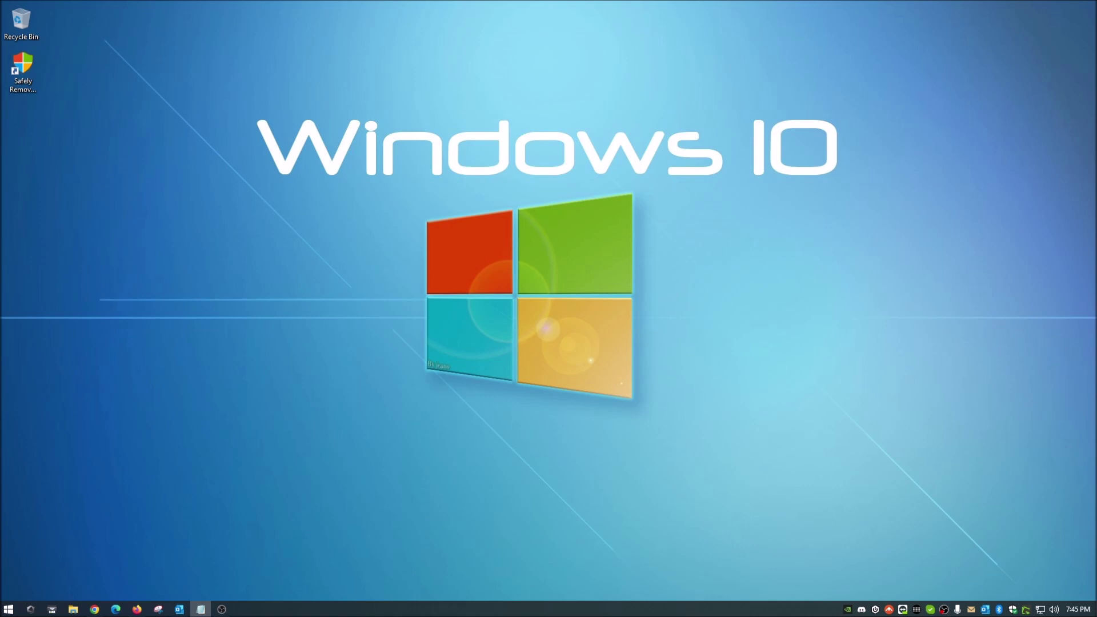
click(39, 66)
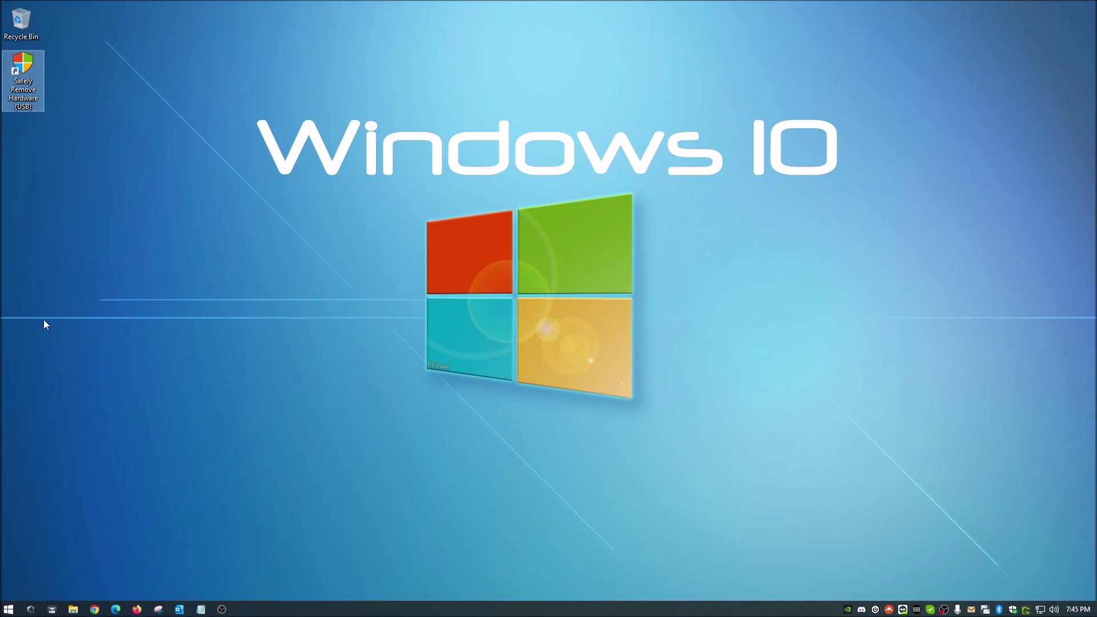
right_click(18, 61)
click(250, 142)
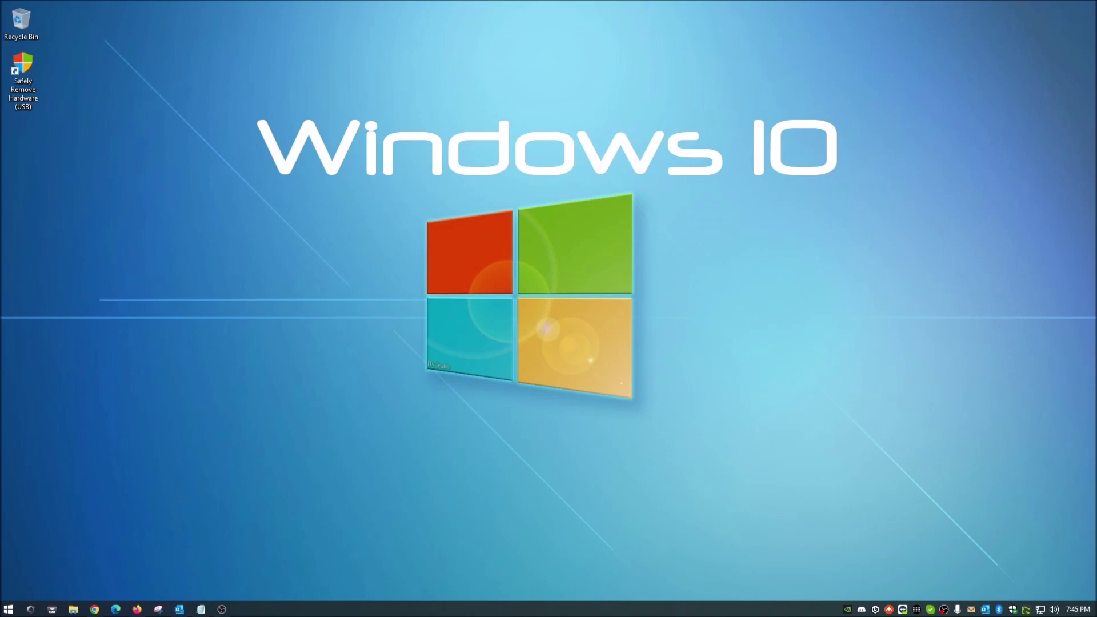